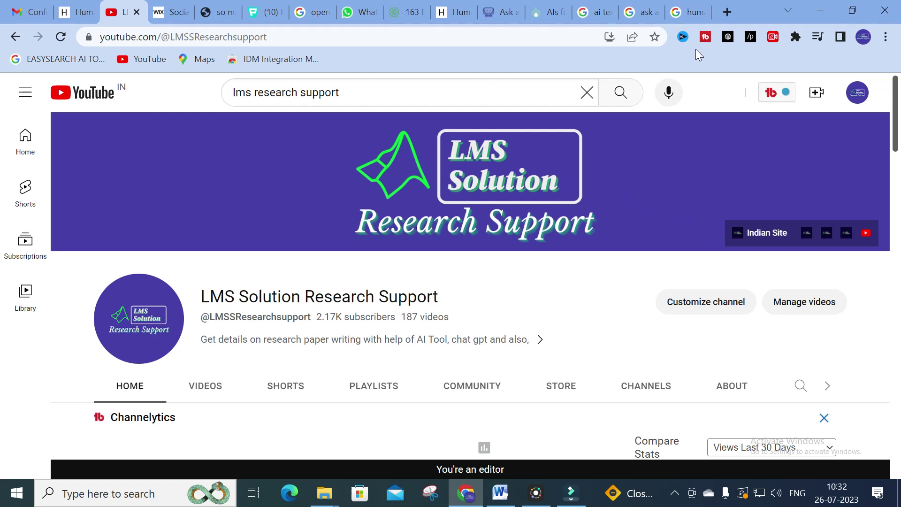
Step: Open the Humata AI website from the 'humata ai' Google search results
left_click(687, 5)
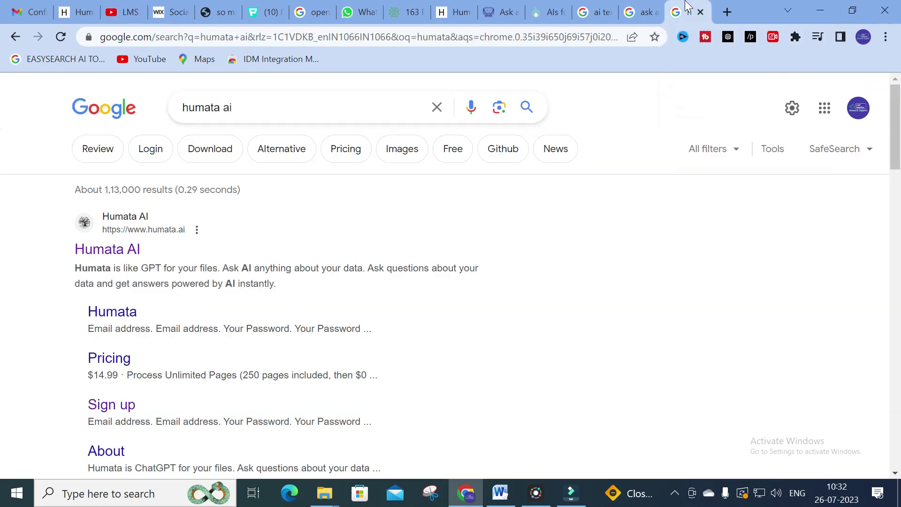
scroll(163, 244, "down", 1)
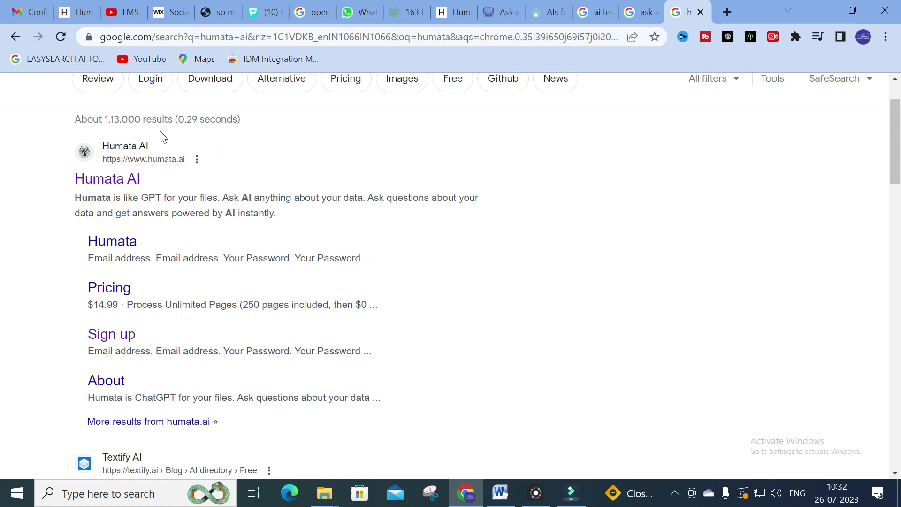
left_click(112, 177)
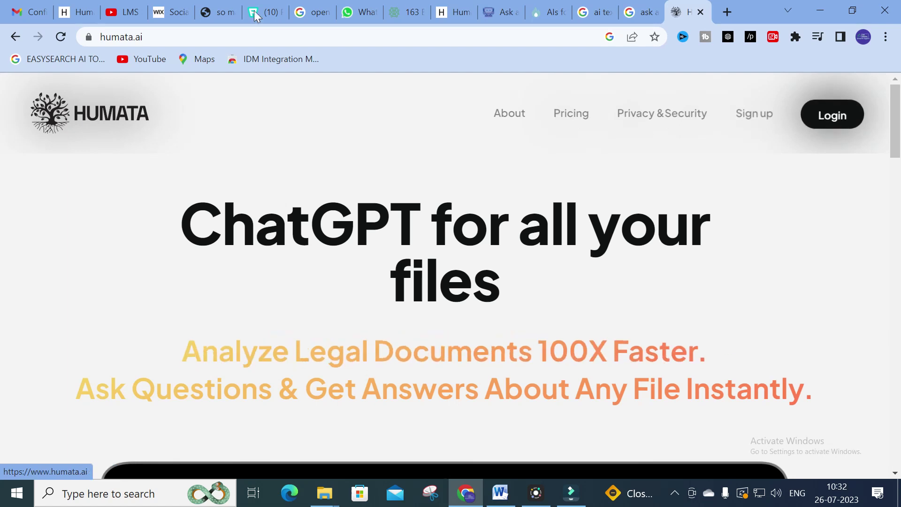
left_click(8, 7)
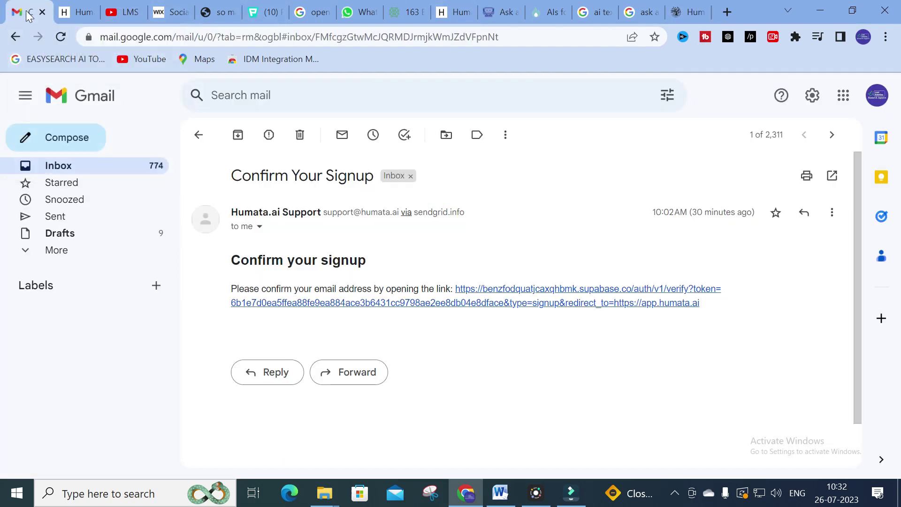
Step: Follow the verification link in the 'Confirm Your Signup' email to reach Humata's All Files page
left_click(505, 297)
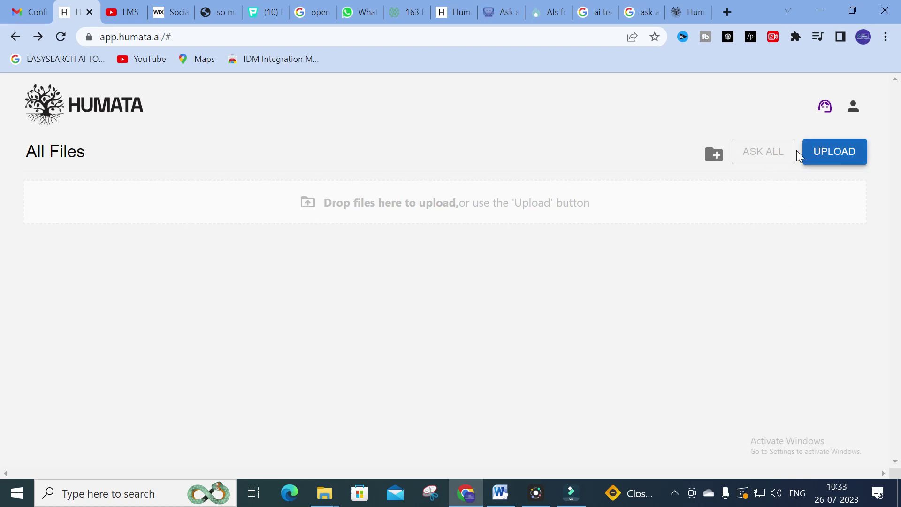
left_click(325, 493)
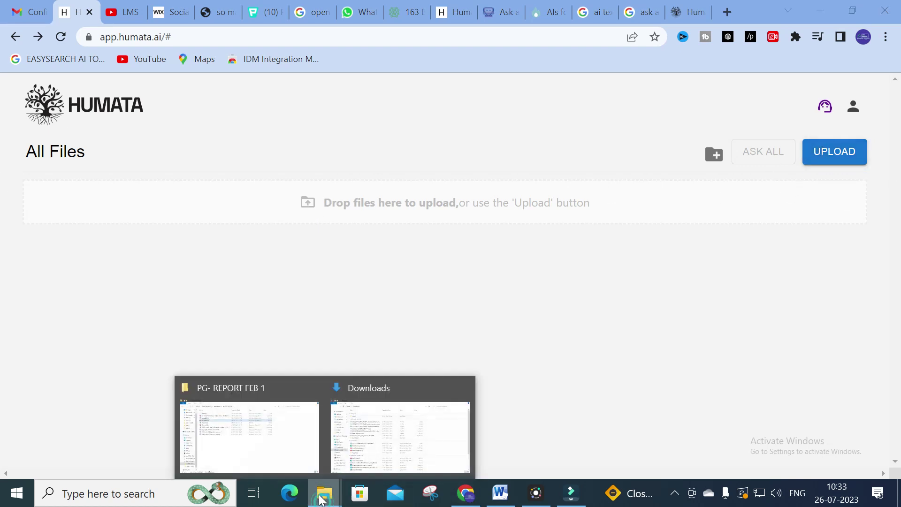
Step: Open castillo2015.pdf from the desktop in a maximized Microsoft Edge window
left_click(296, 461)
left_click(827, 7)
left_click(827, 8)
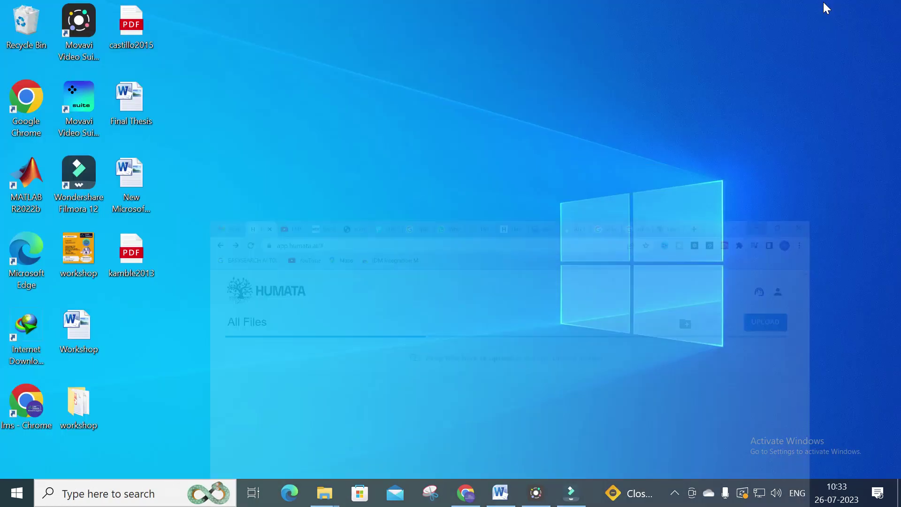
double_click(134, 26)
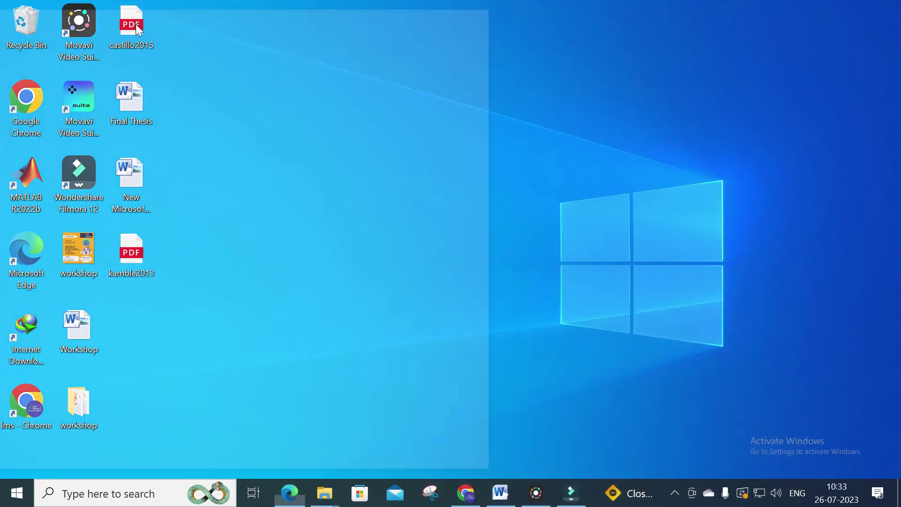
left_click(452, 7)
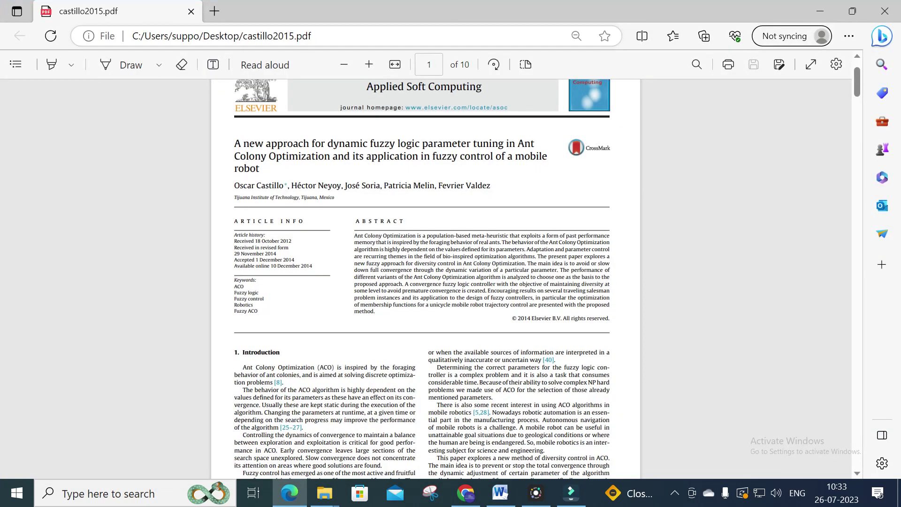
Step: Scroll through the paper, close Edge, and bring back the Humata browser window
scroll(425, 209, "up", 2)
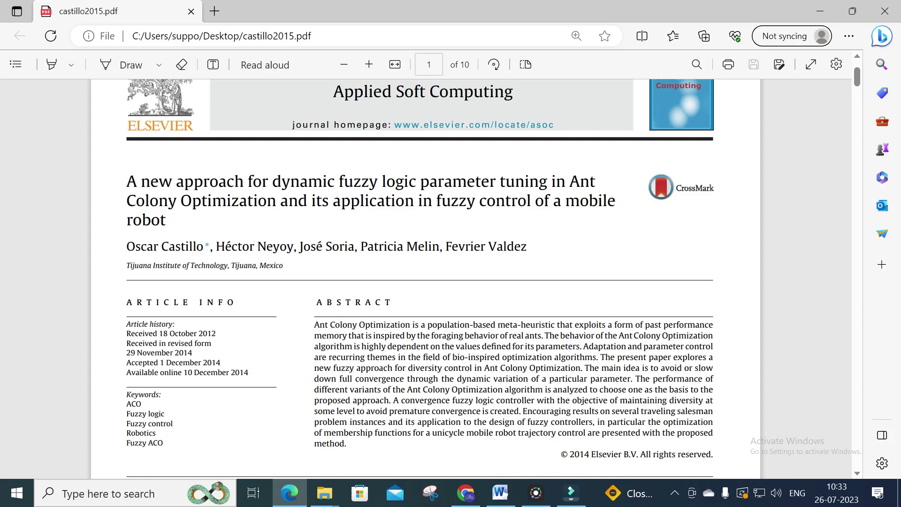
scroll(322, 210, "down", 8)
scroll(425, 277, "up", 8)
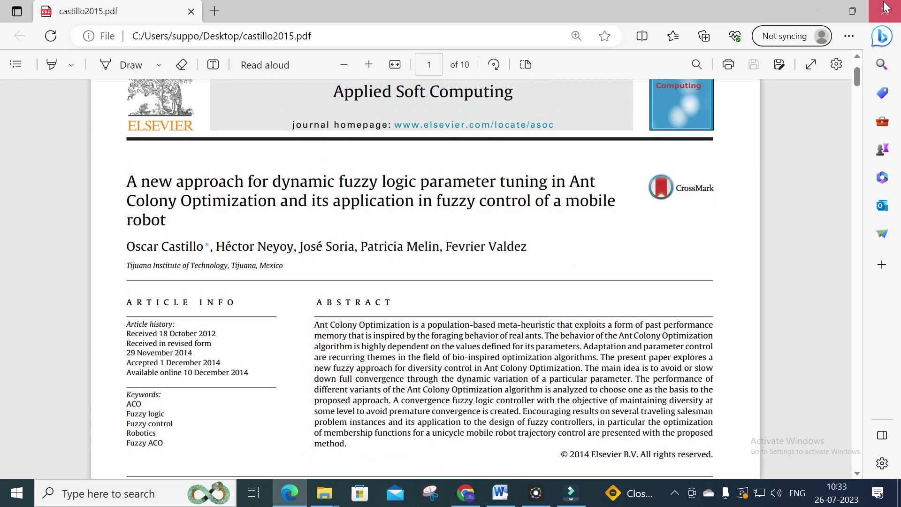
left_click(885, 7)
left_click(466, 493)
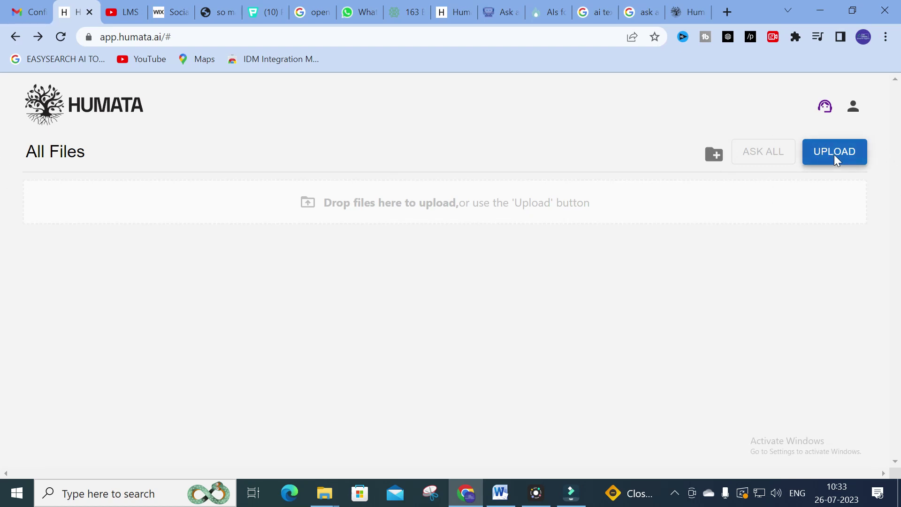
Step: Upload castillo2015.pdf from the Desktop folder into Humata's All Files
left_click(836, 160)
left_click(341, 136)
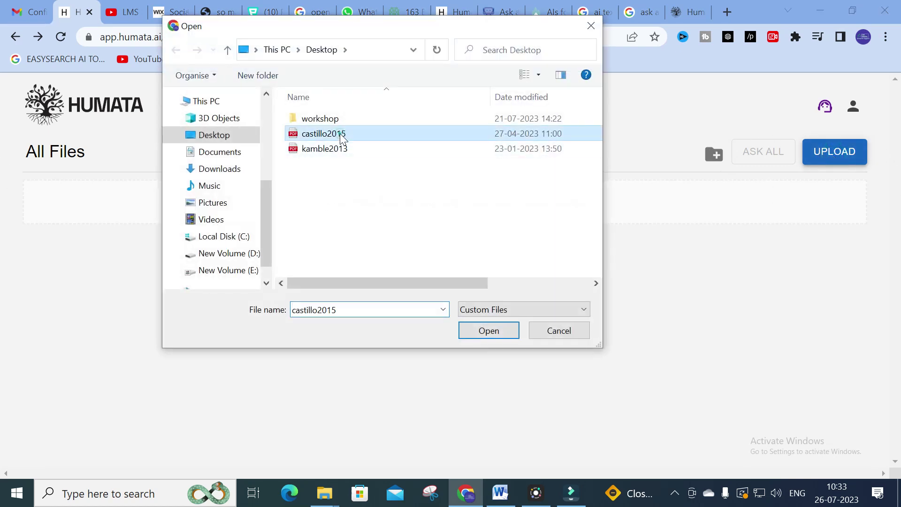
left_click(479, 329)
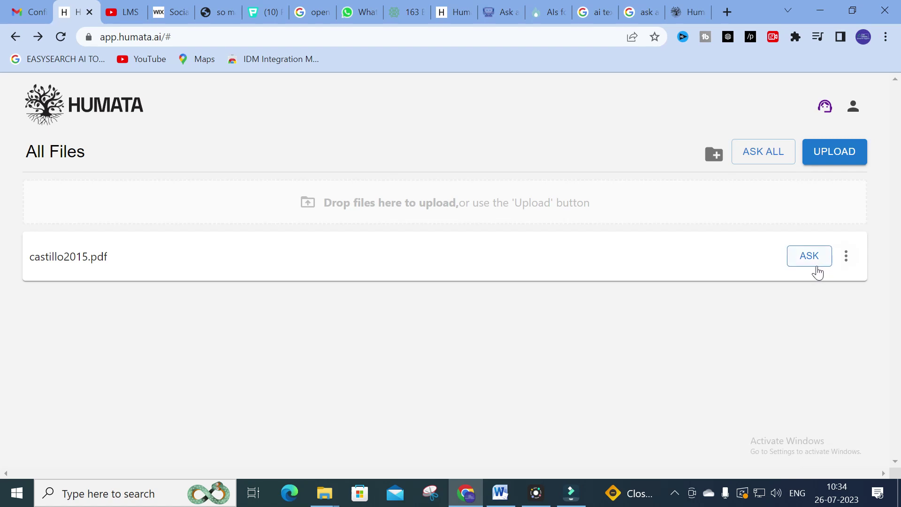
left_click(811, 261)
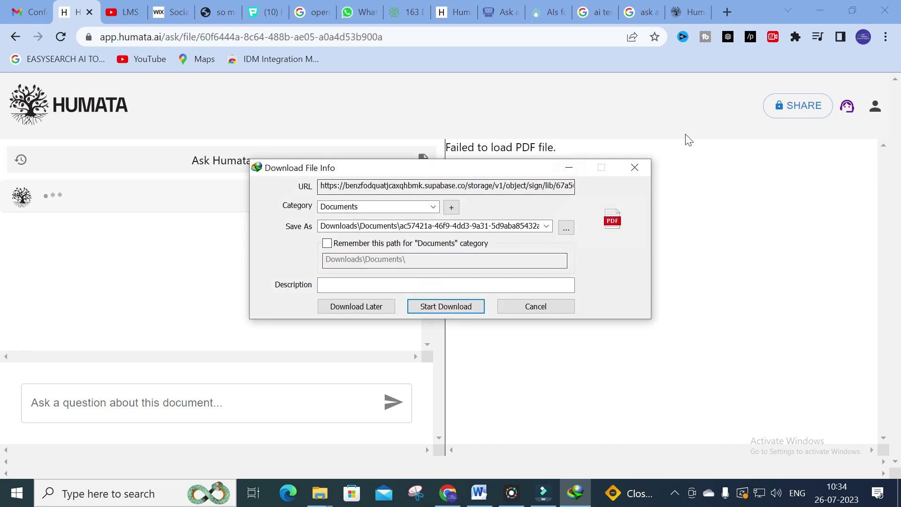
Step: Dismiss the download manager prompts and scroll to the paper summary and three example questions
left_click(634, 167)
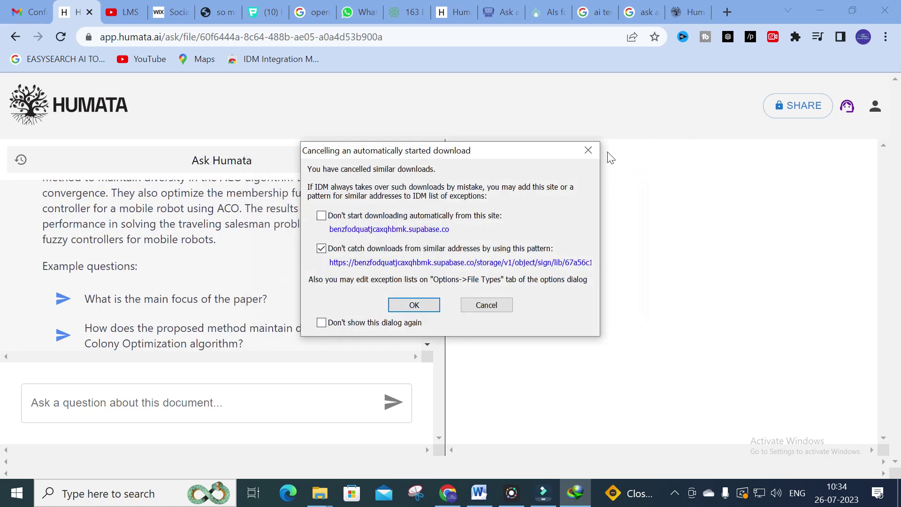
left_click(588, 149)
scroll(161, 259, "up", 2)
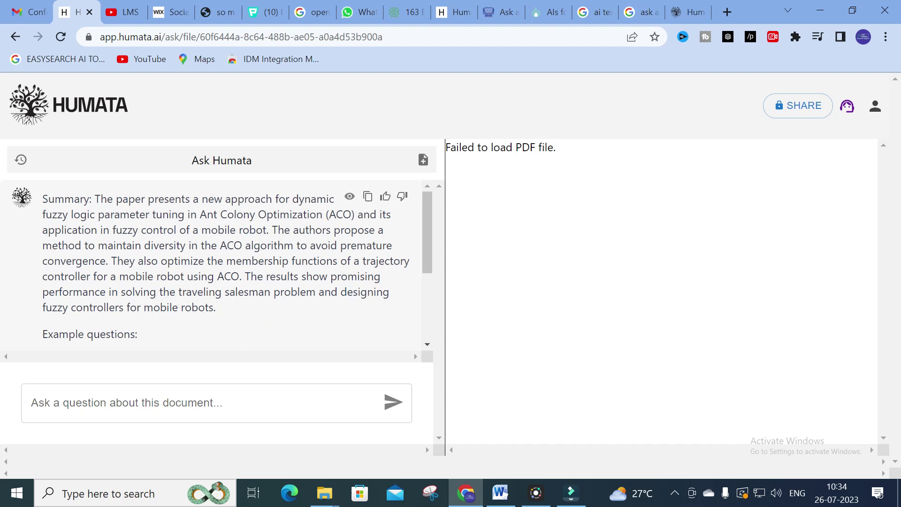
scroll(162, 294, "down", 3)
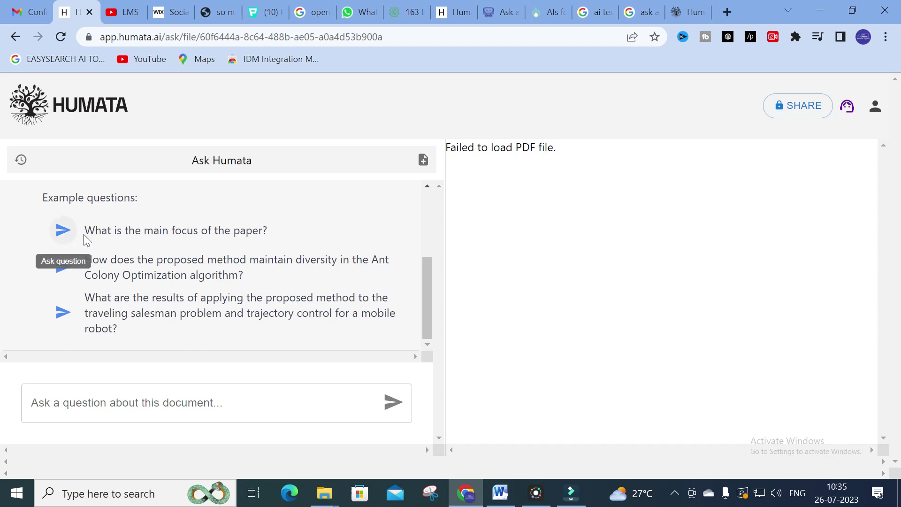
left_click_drag(84, 230, 277, 230)
key("ctrl+c")
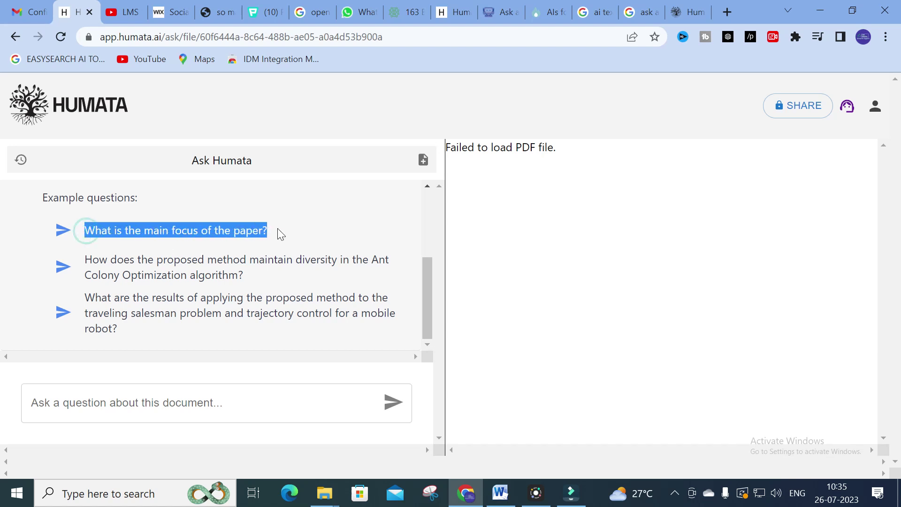
Step: Paste and send the question 'What is the main focus of the paper?' to Humata
left_click(94, 401)
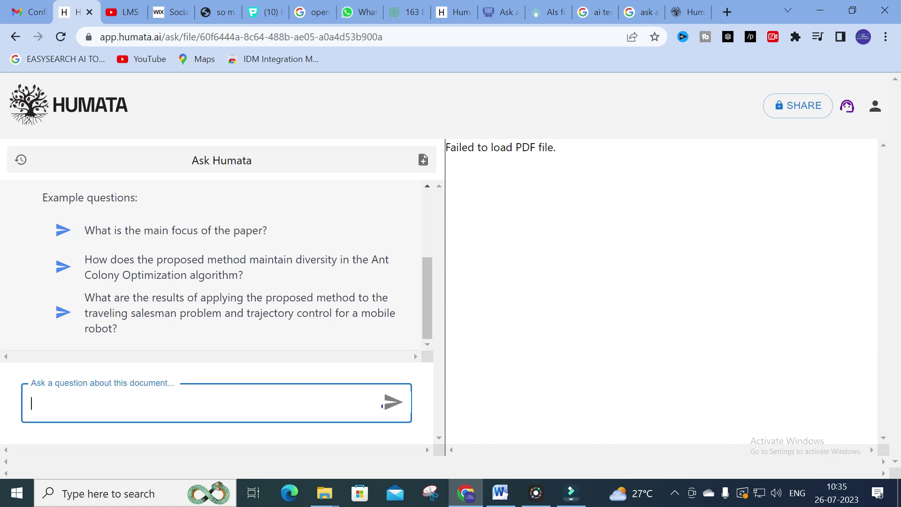
key("ctrl+v")
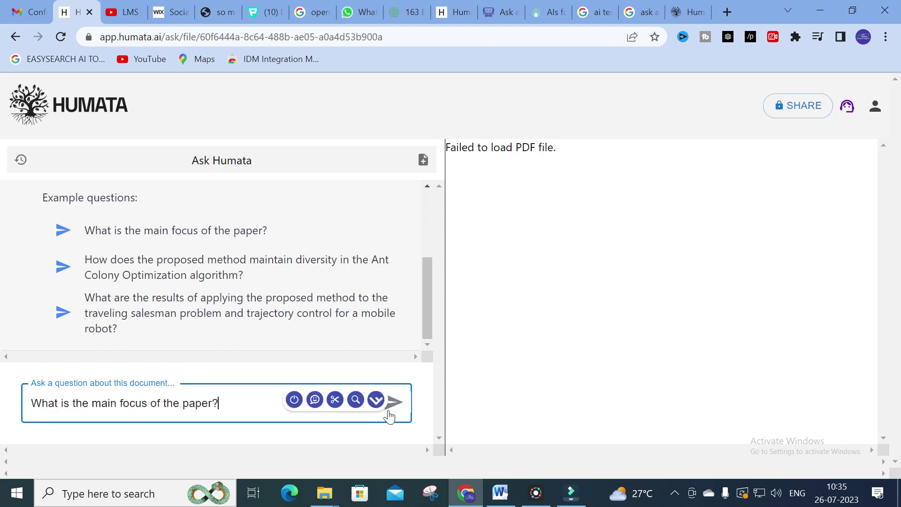
left_click(394, 409)
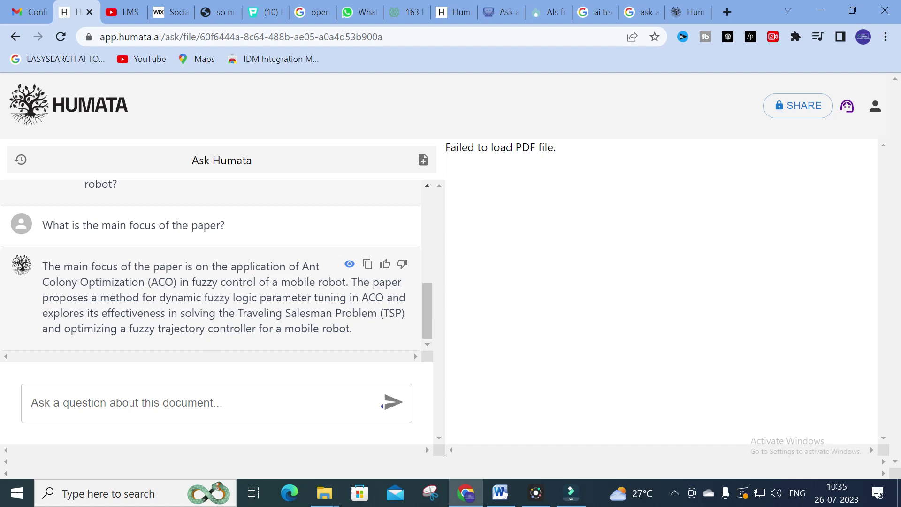
scroll(211, 263, "up", 3)
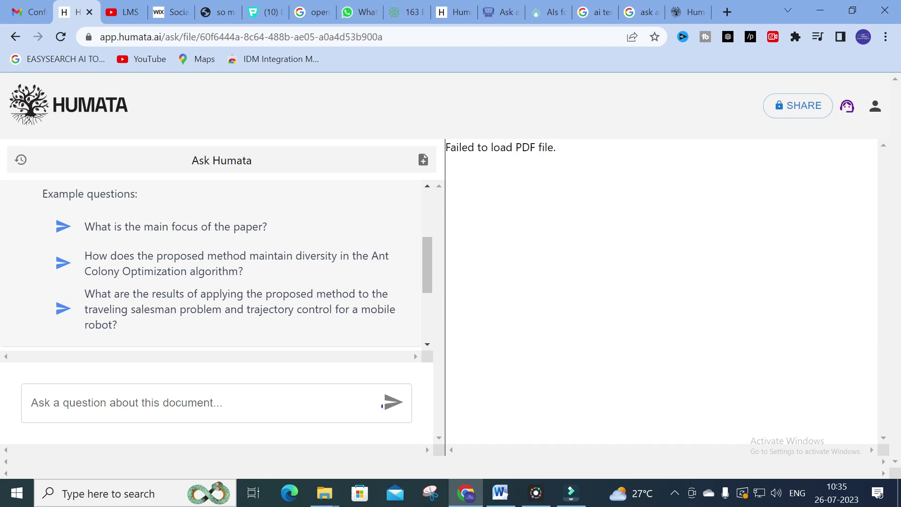
scroll(144, 265, "down", 2)
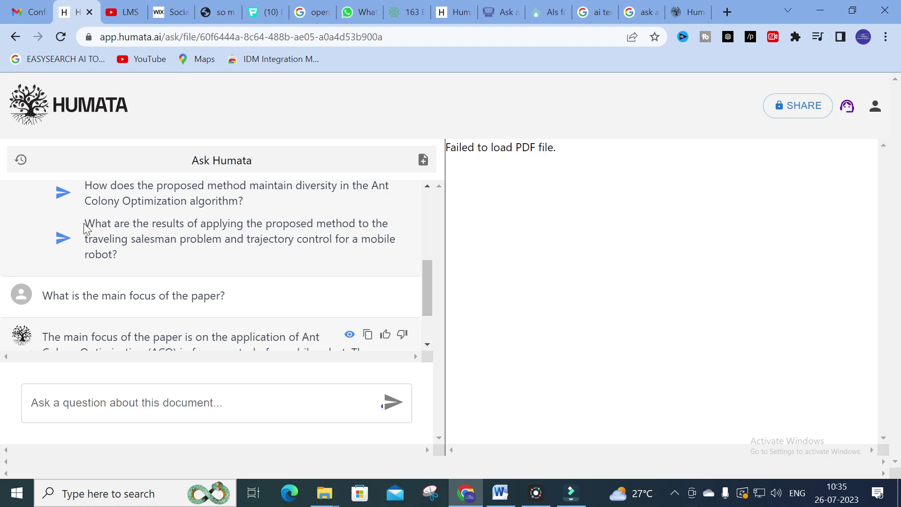
left_click_drag(84, 224, 147, 261)
key("ctrl+c")
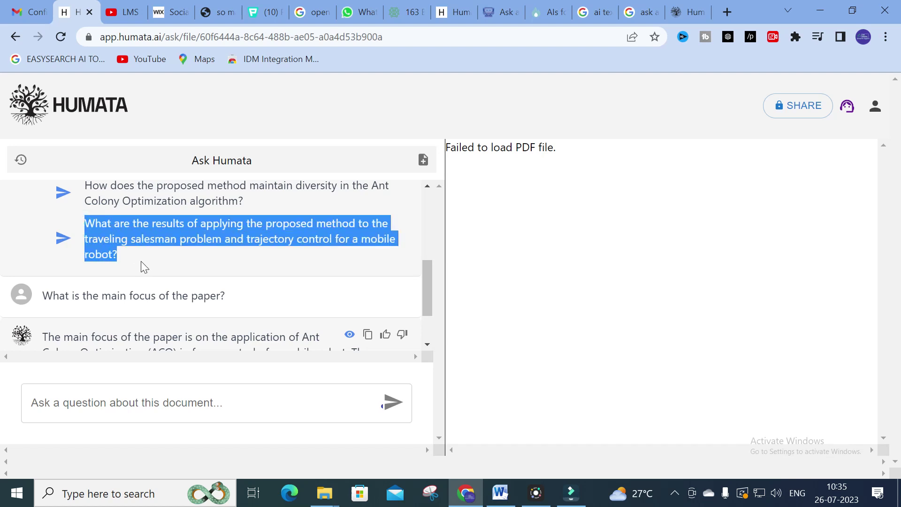
left_click(99, 403)
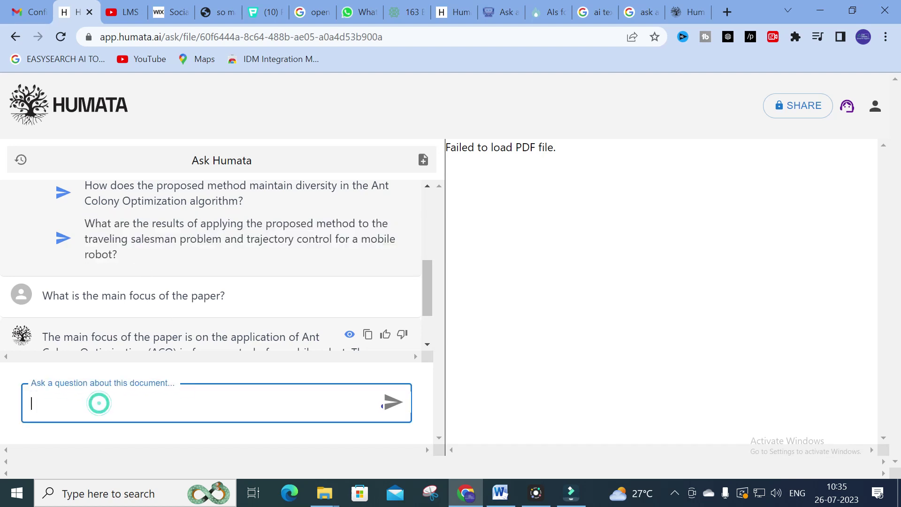
key("ctrl+v")
left_click(387, 402)
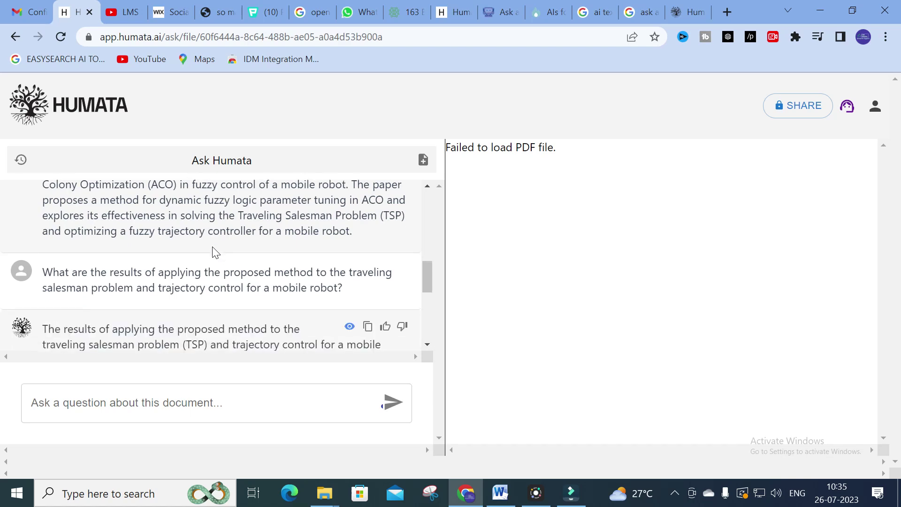
scroll(203, 262, "up", 3)
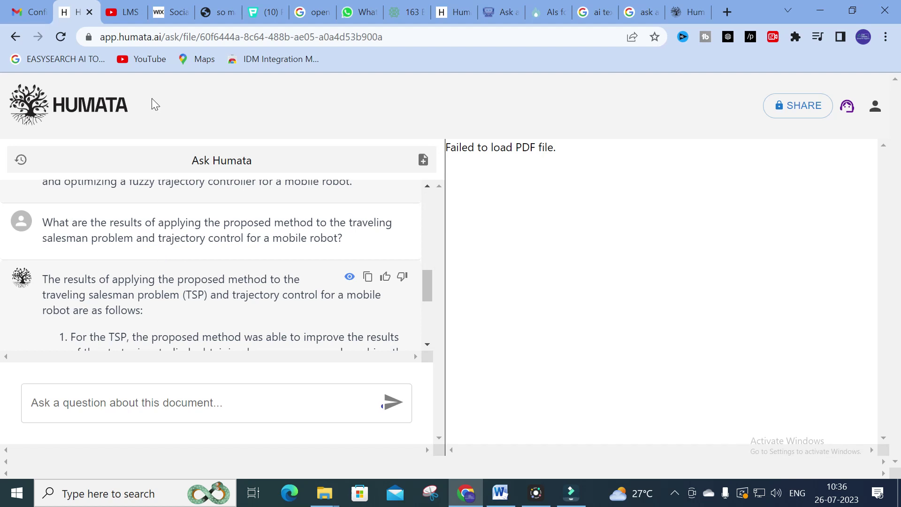
scroll(138, 194, "down", 2)
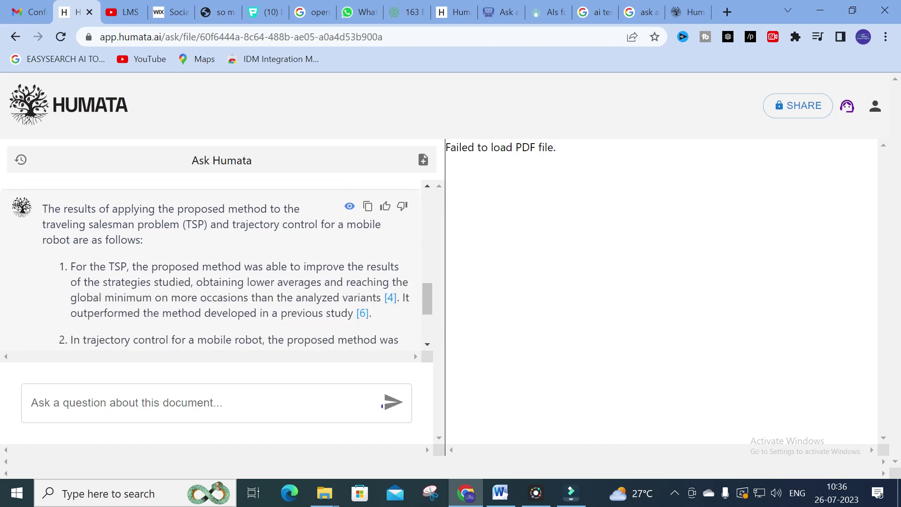
scroll(216, 266, "up", 2)
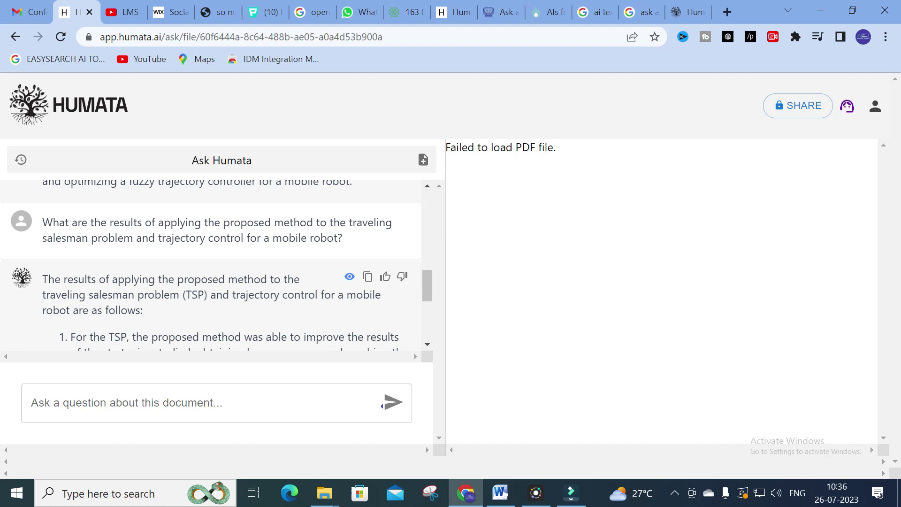
scroll(261, 252, "down", 2)
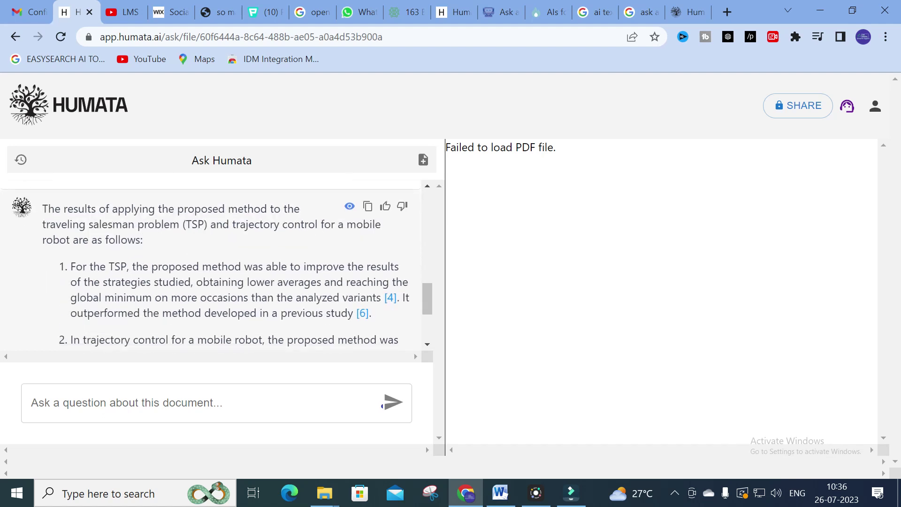
scroll(216, 265, "down", 2)
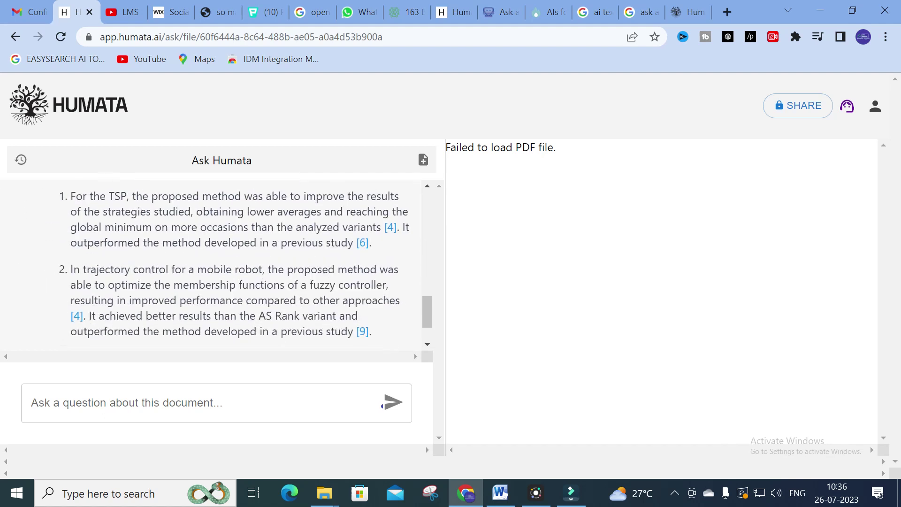
left_click_drag(69, 196, 394, 249)
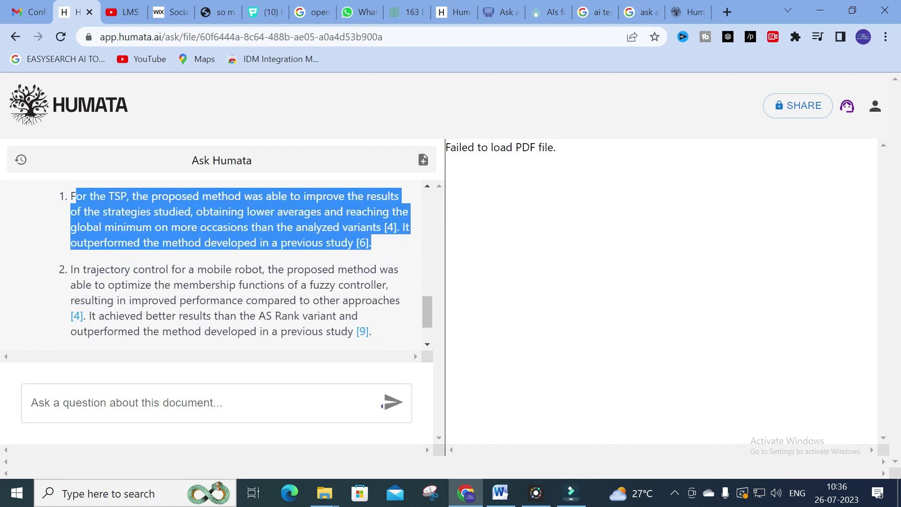
left_click(118, 277)
left_click_drag(70, 268, 382, 335)
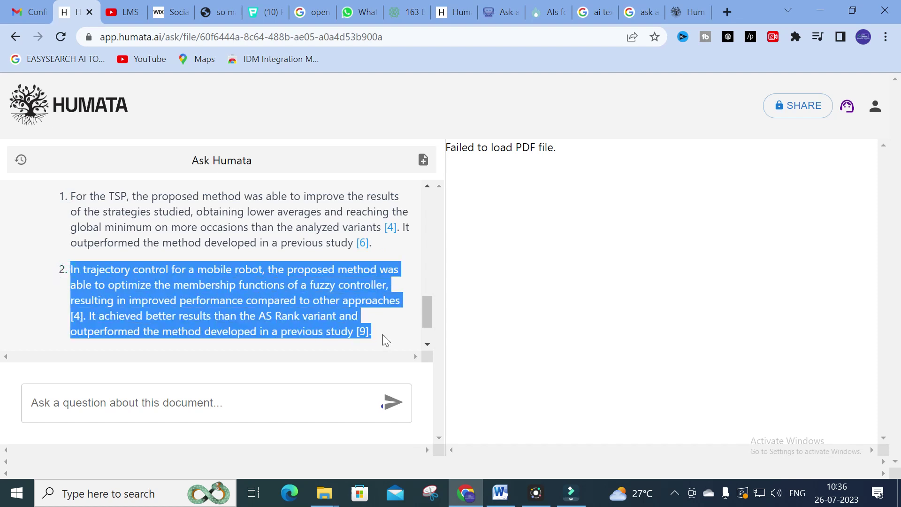
scroll(212, 266, "up", 3)
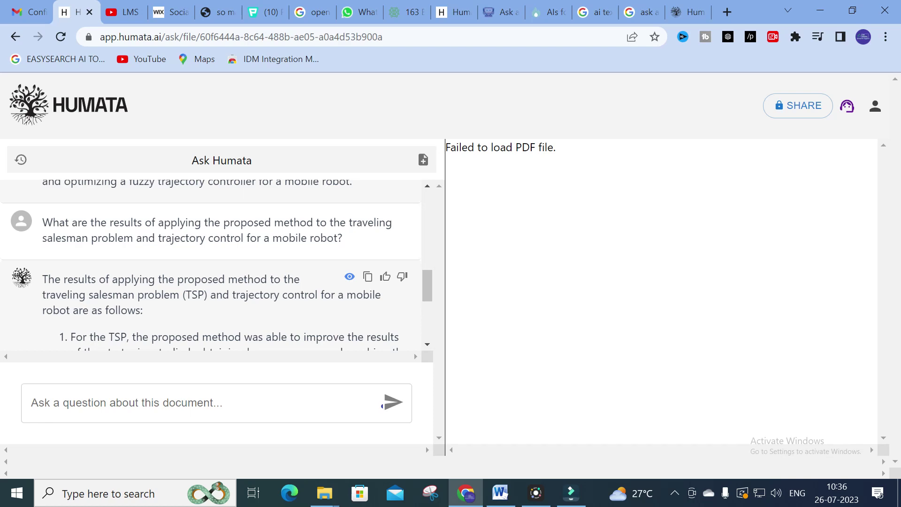
scroll(211, 263, "up", 10)
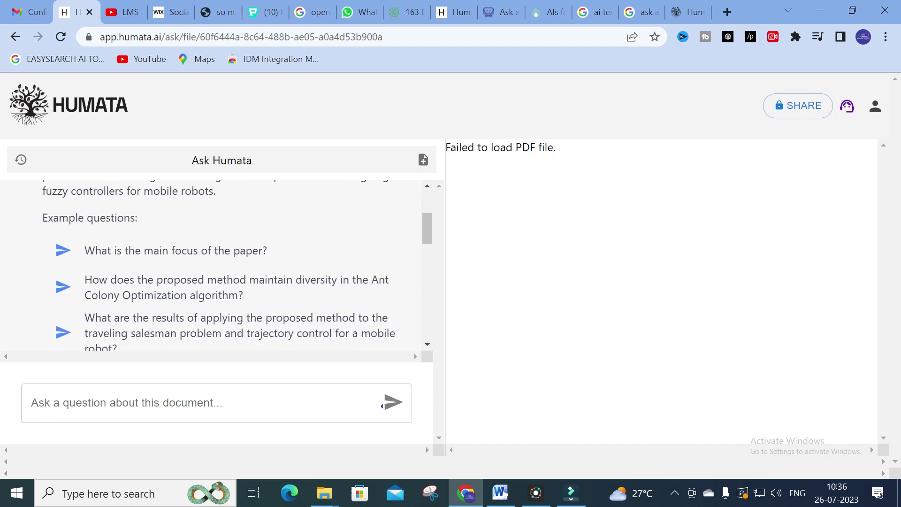
scroll(212, 265, "down", 3)
scroll(211, 265, "up", 2)
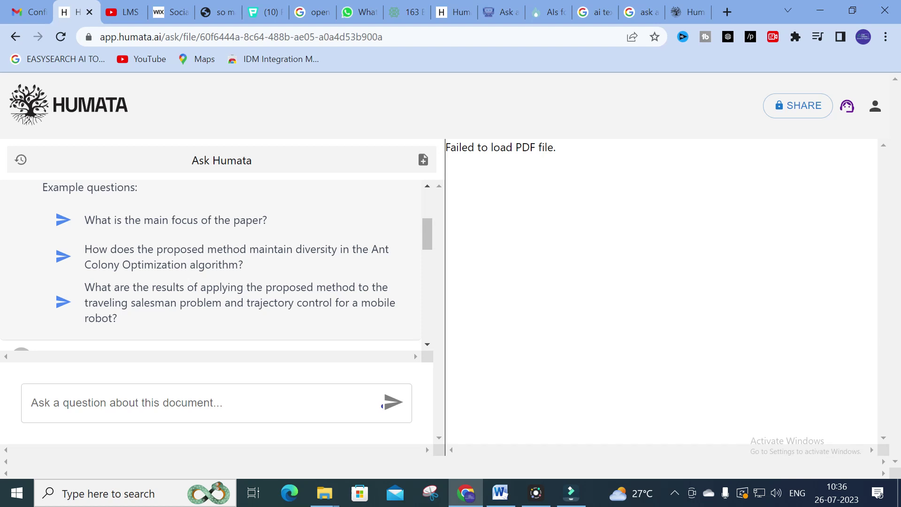
scroll(216, 265, "down", 1)
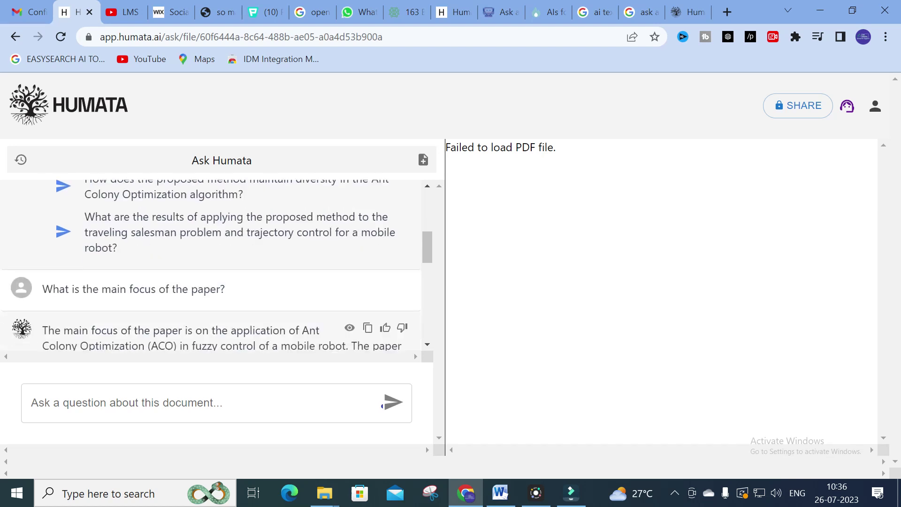
scroll(216, 265, "up", 1)
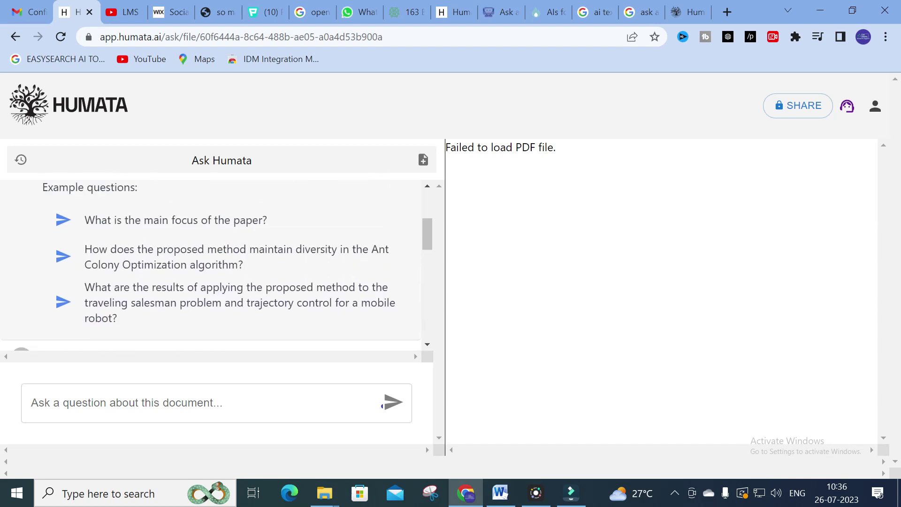
scroll(216, 265, "up", 3)
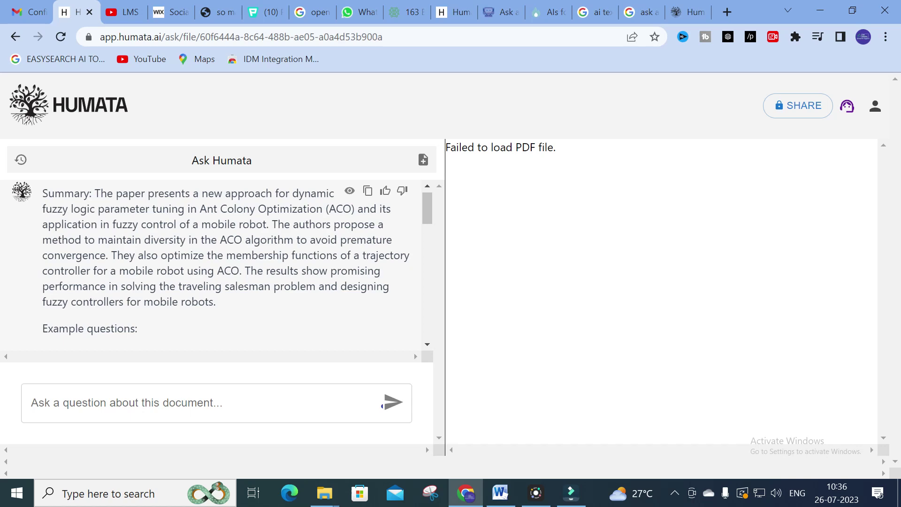
scroll(216, 265, "down", 10)
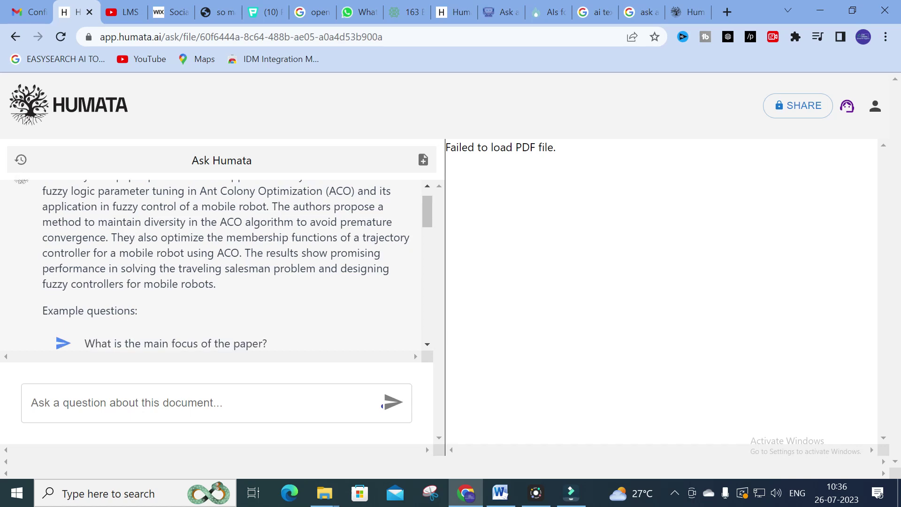
triple_click(225, 239)
Step: Ask 'why fuzzy method is choosen for this proposed work ? why not other techniques considered?'
left_click(67, 401)
type("why")
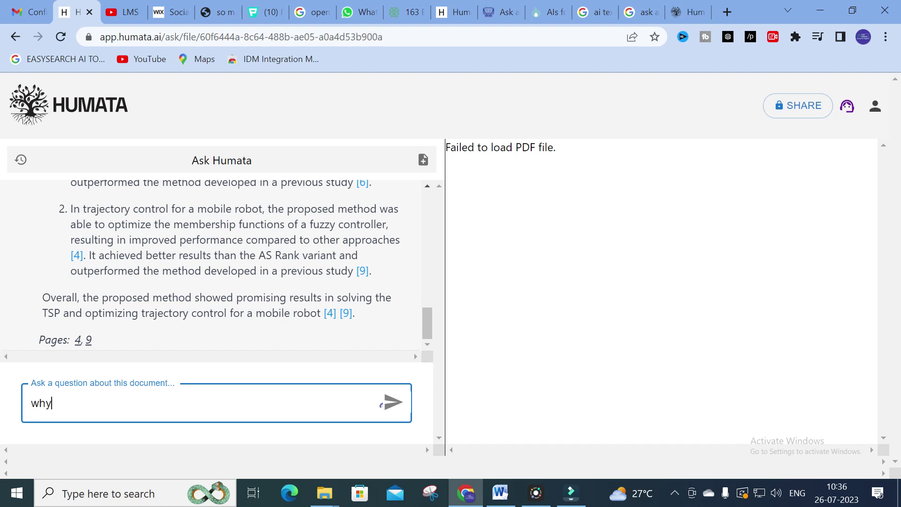
type(" fuzzy method is choosen for this")
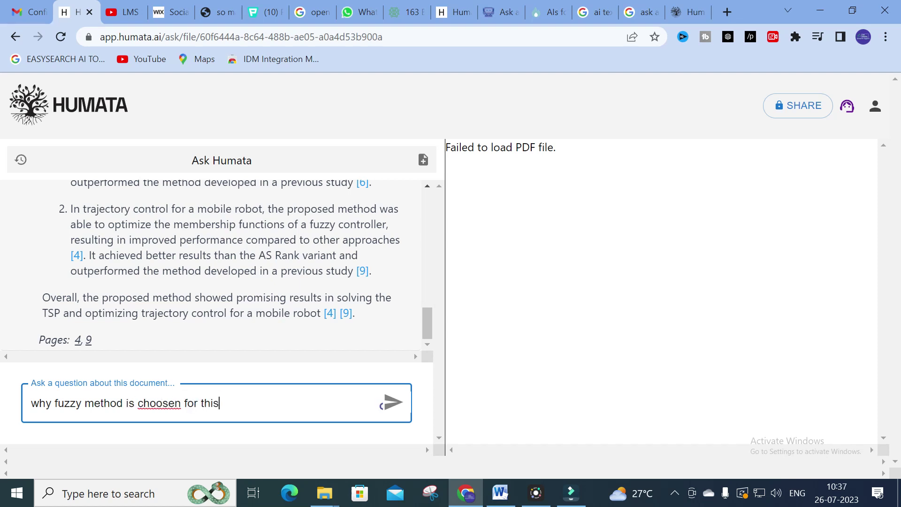
type(" proposed work ")
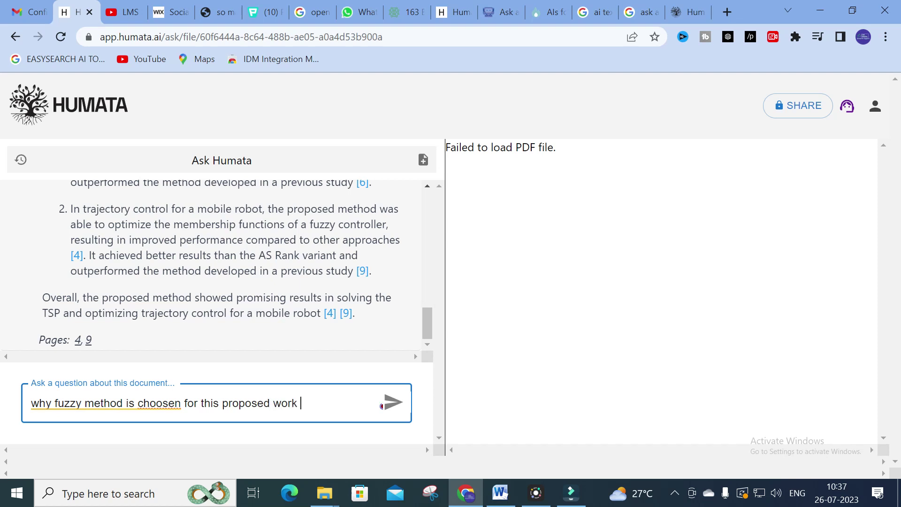
type("? why no")
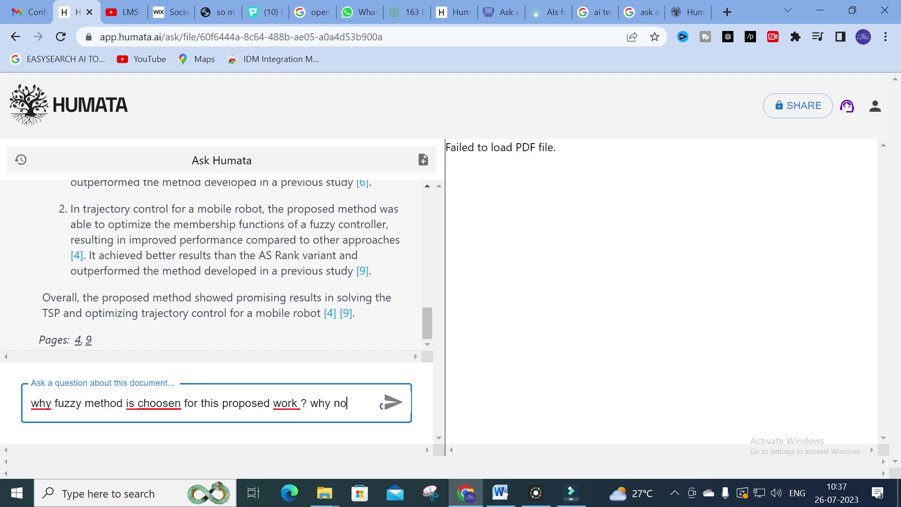
type("t other techni")
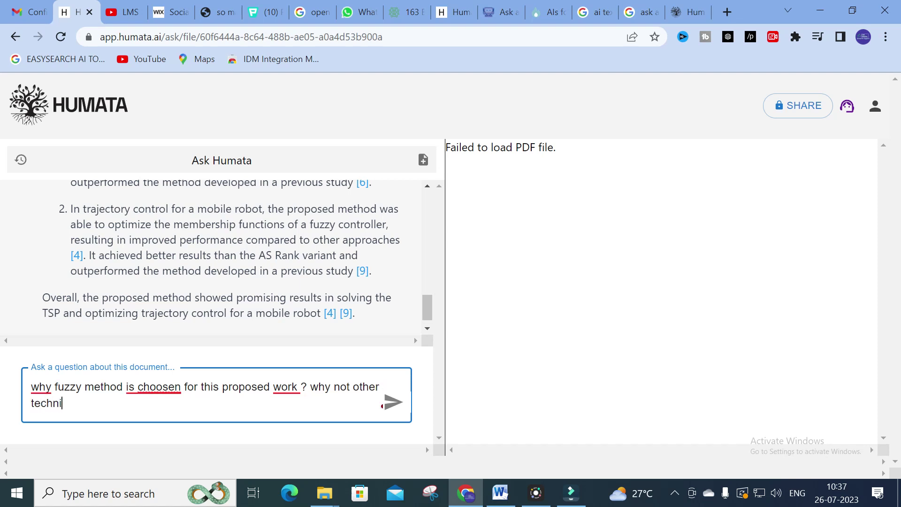
type("ques considered")
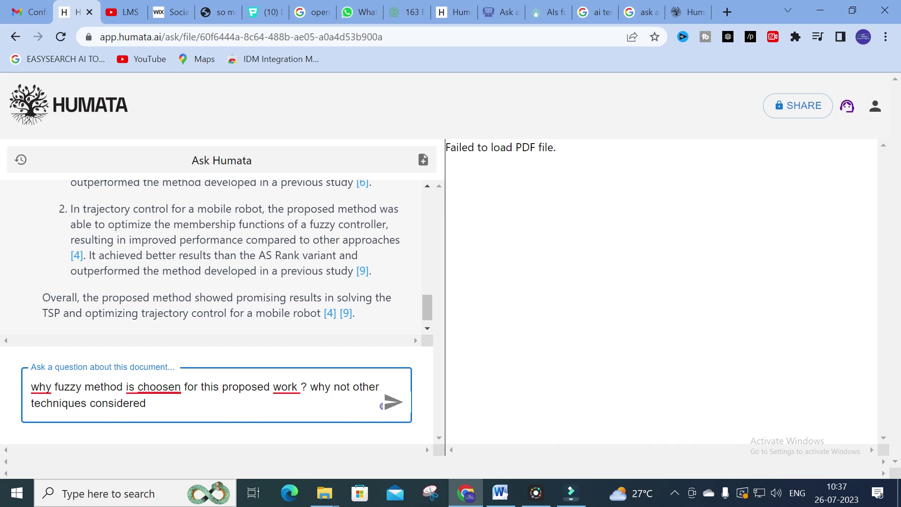
type("?")
key("Return")
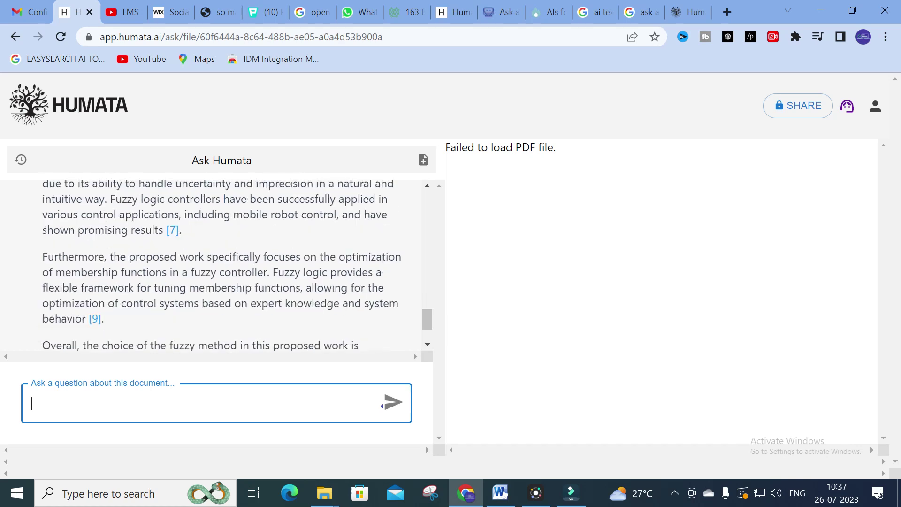
Step: Scroll through Humata's fuzzy-method answer down to its 'Pages: 1, 10' references
scroll(263, 306, "up", 4)
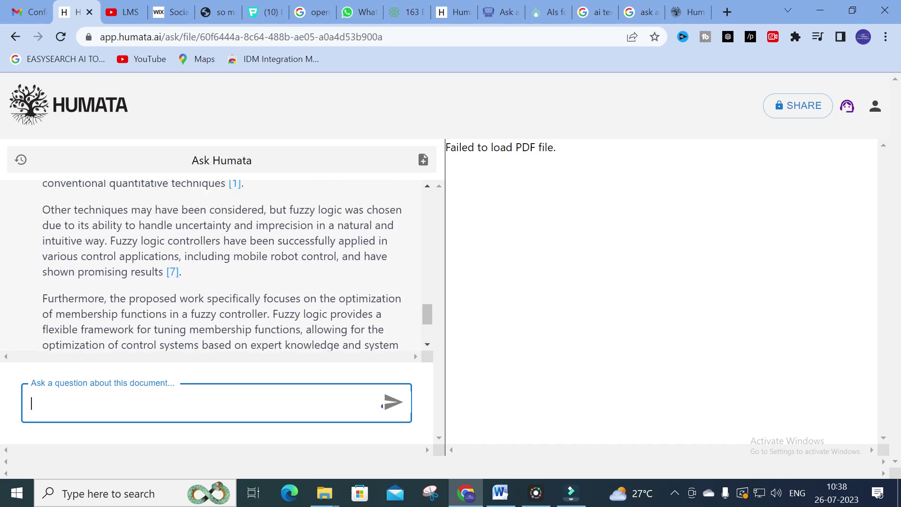
scroll(263, 305, "down", 2)
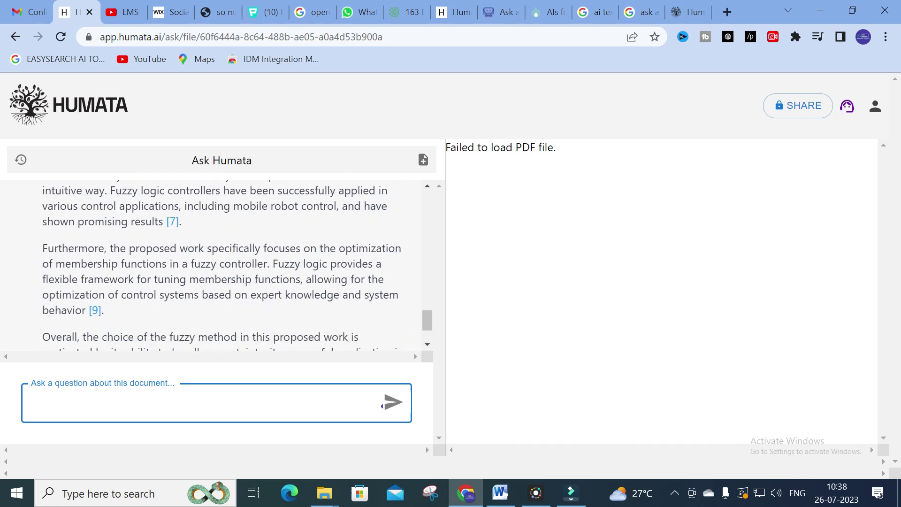
scroll(173, 314, "down", 2)
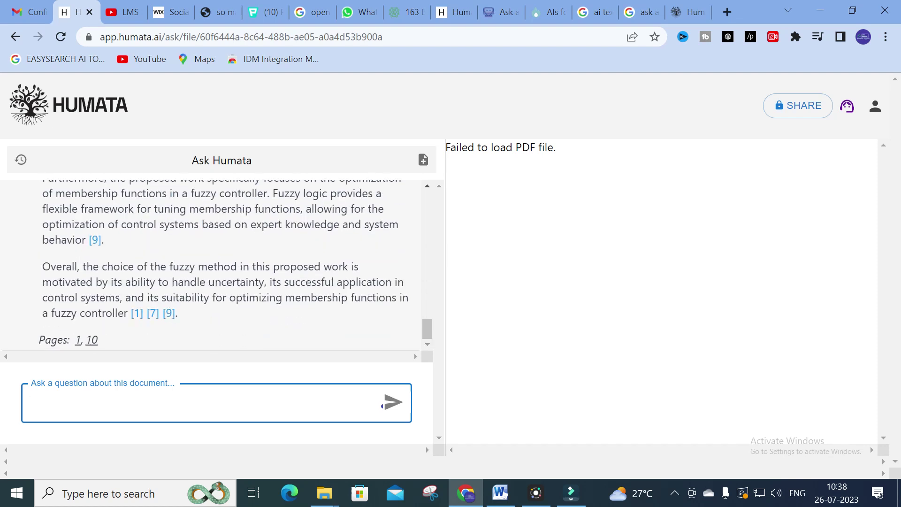
scroll(173, 313, "up", 2)
scroll(211, 262, "down", 2)
scroll(202, 334, "up", 15)
scroll(192, 334, "down", 15)
scroll(211, 263, "up", 20)
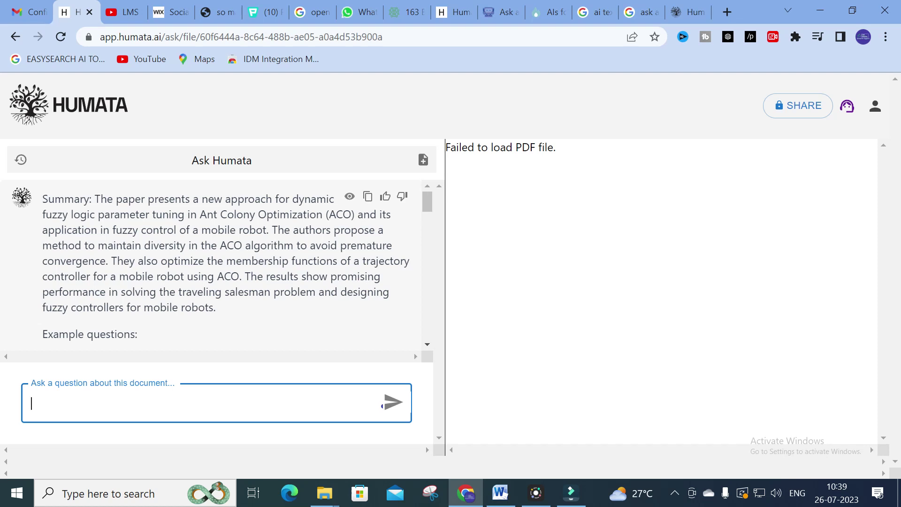
left_click(876, 106)
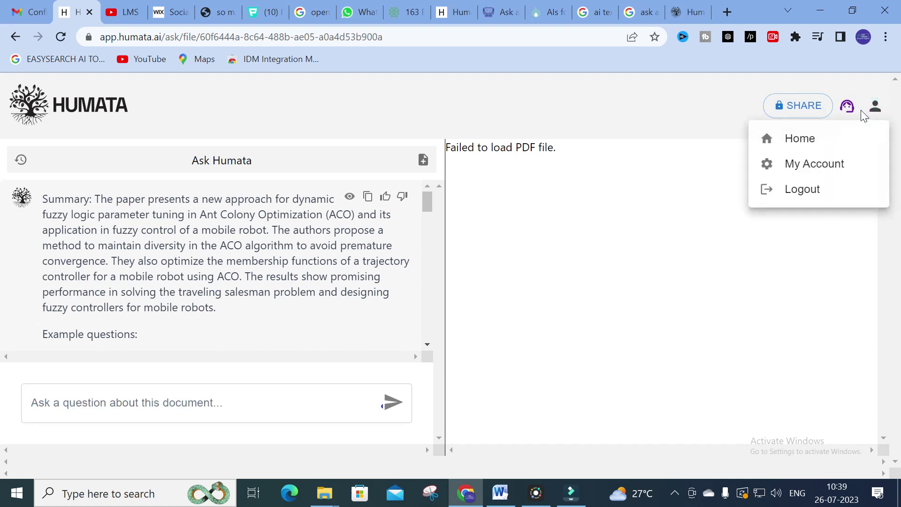
left_click(617, 118)
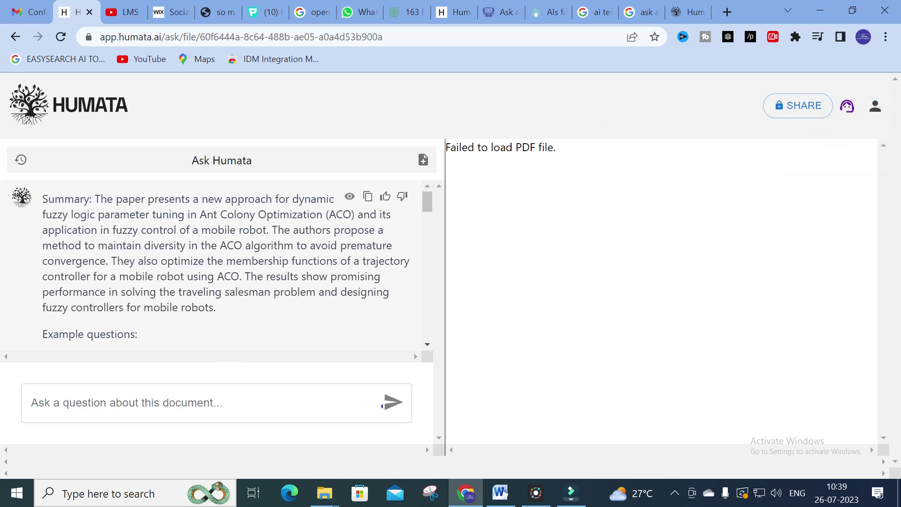